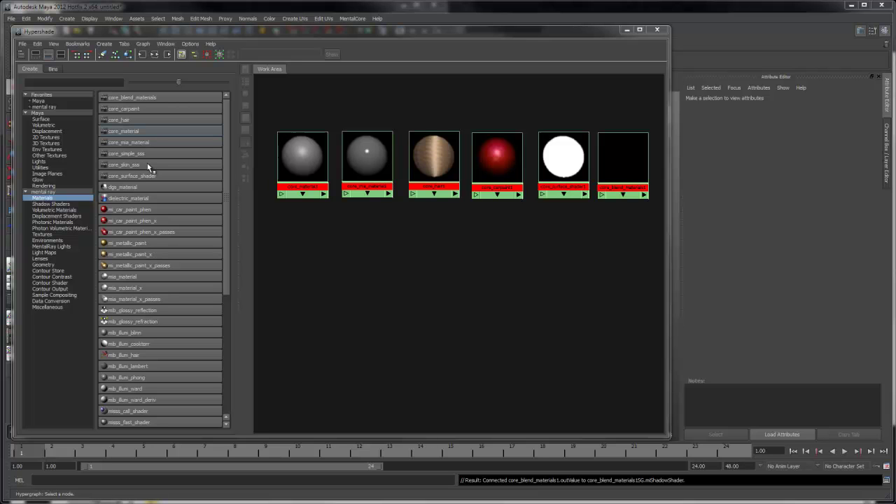
# Step: Inspect core_material3's attributes, expanding Advanced Reflection and scrolling through its reflection settings
pyautogui.click(314, 160)
pyautogui.click(875, 233)
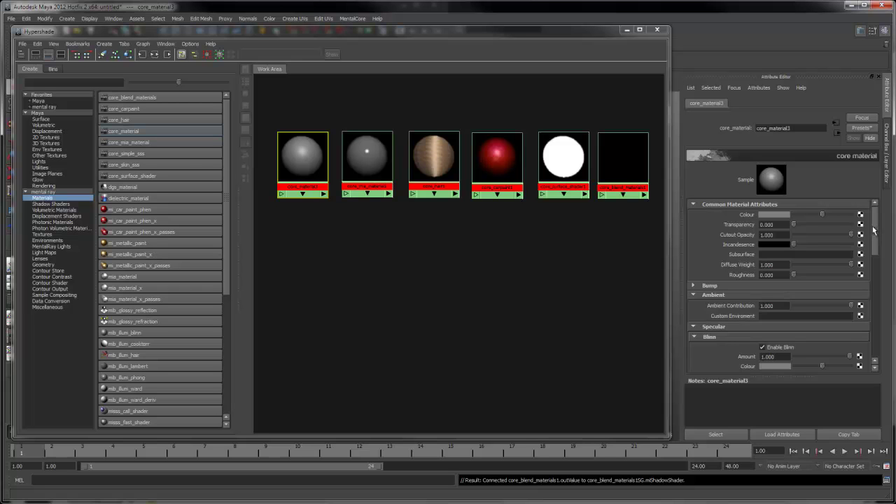
pyautogui.moveTo(874, 233); pyautogui.dragTo(878, 262)
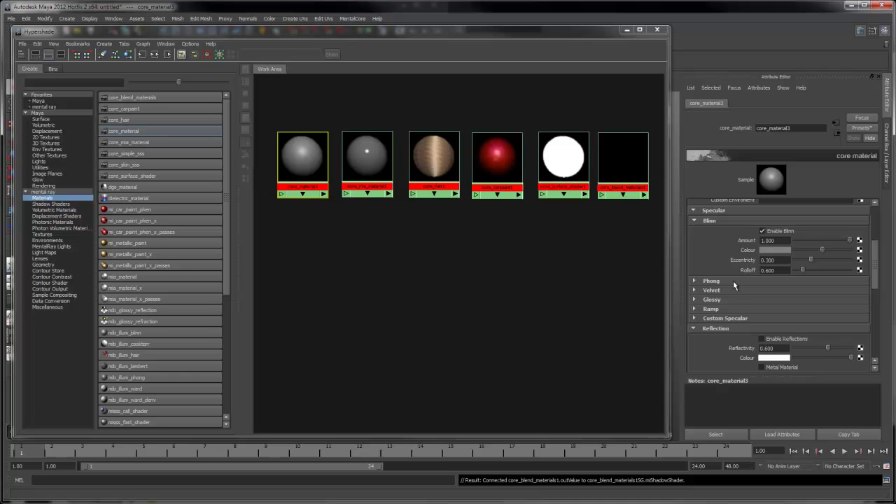
pyautogui.scroll(-5, 735, 307)
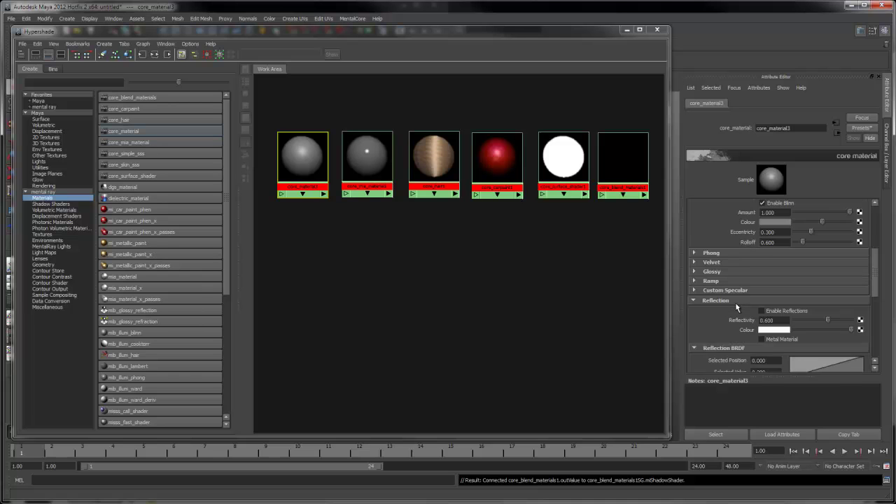
pyautogui.click(732, 314)
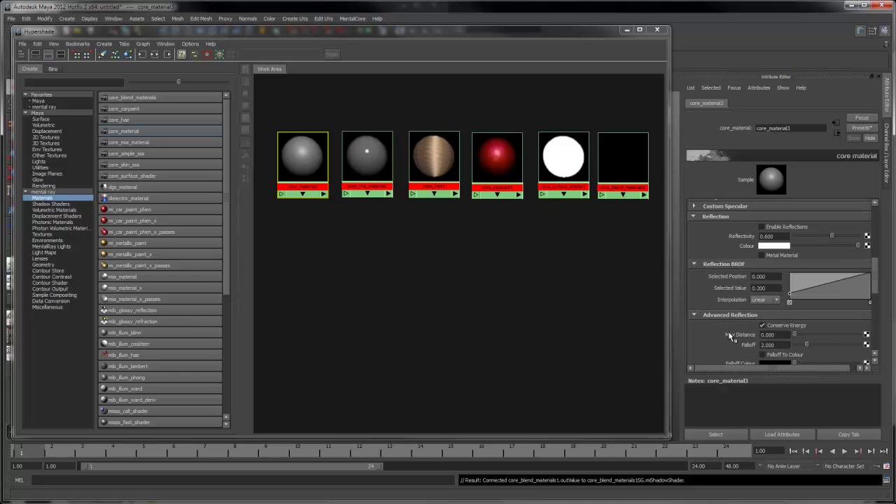
pyautogui.scroll(-3, 739, 338)
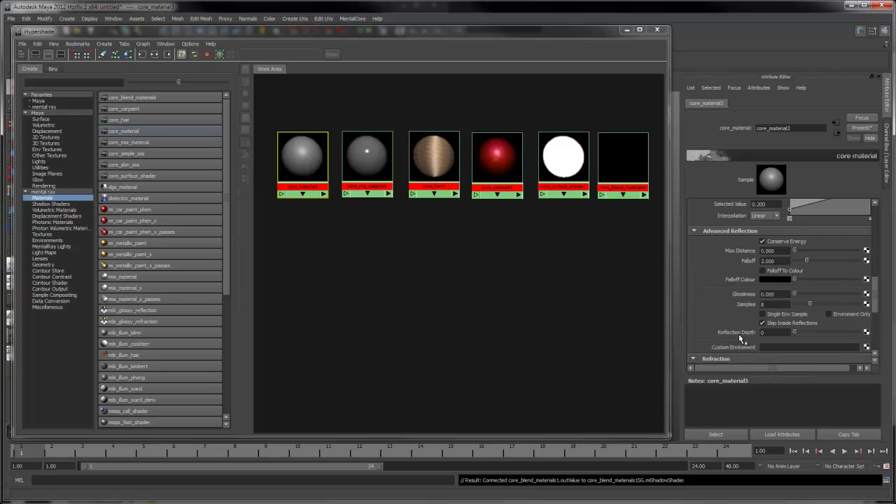
pyautogui.scroll(10, 738, 334)
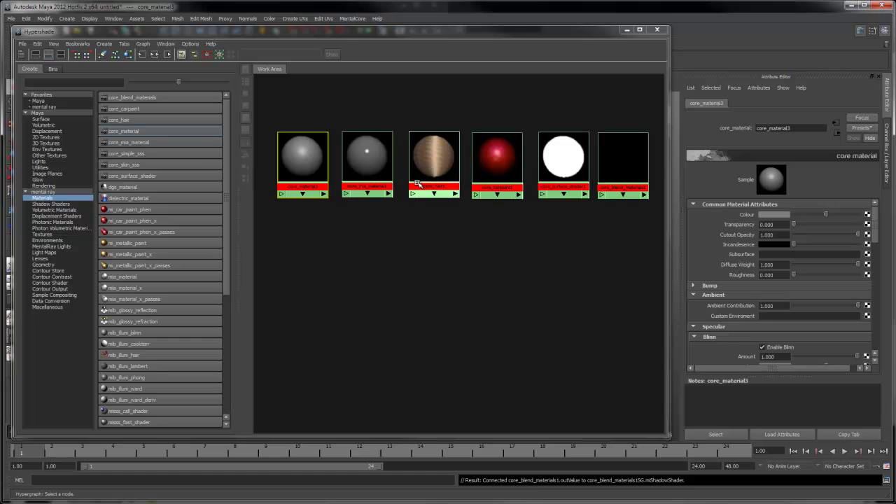
# Step: Review core_mia_material, core_hair and core_carpaint1 attributes in turn, ending on core_carpaint1
pyautogui.click(364, 163)
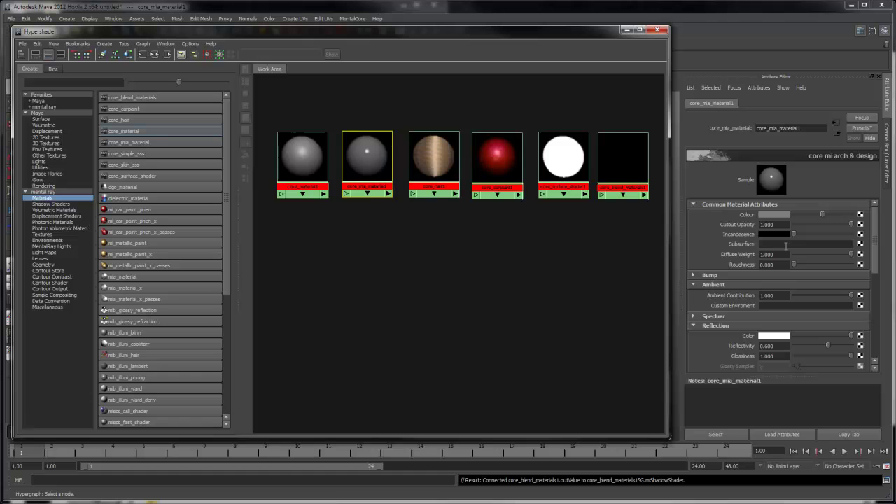
pyautogui.click(436, 156)
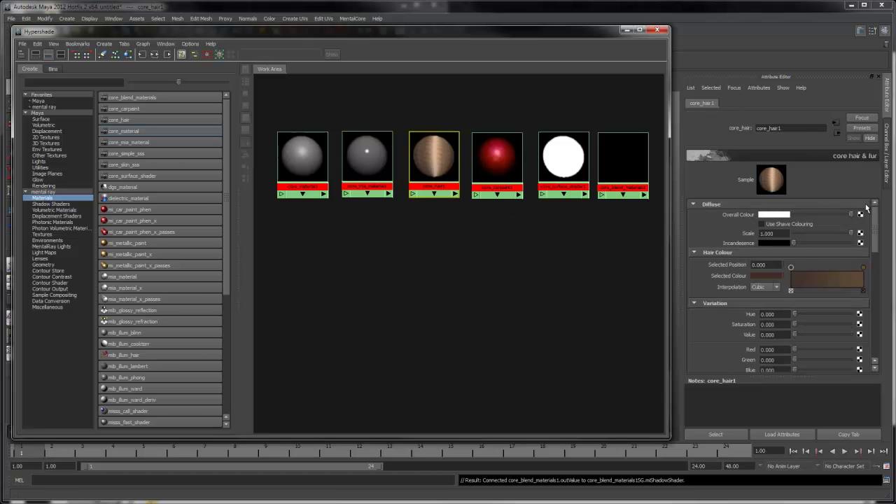
pyautogui.moveTo(875, 226); pyautogui.dragTo(873, 287)
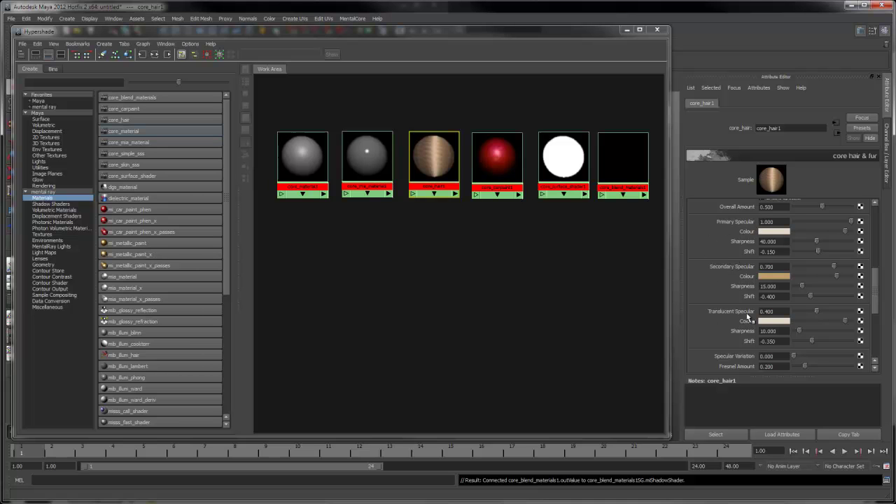
pyautogui.moveTo(876, 295); pyautogui.dragTo(877, 224)
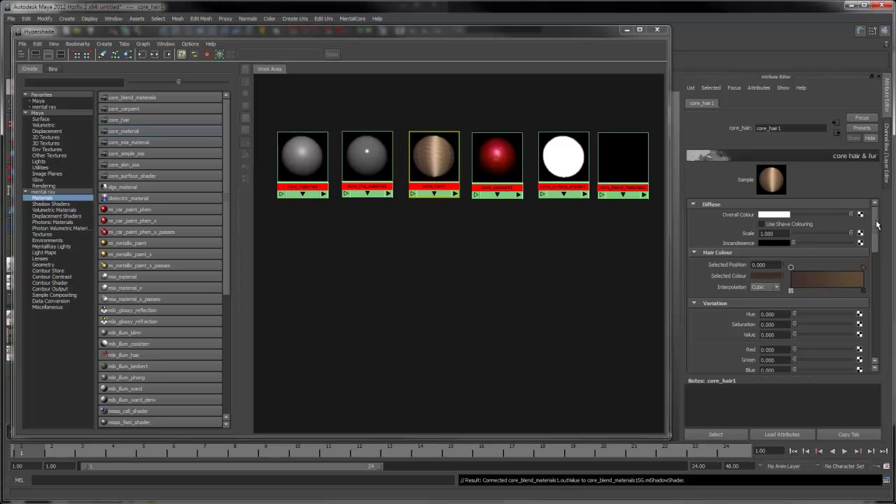
pyautogui.click(495, 159)
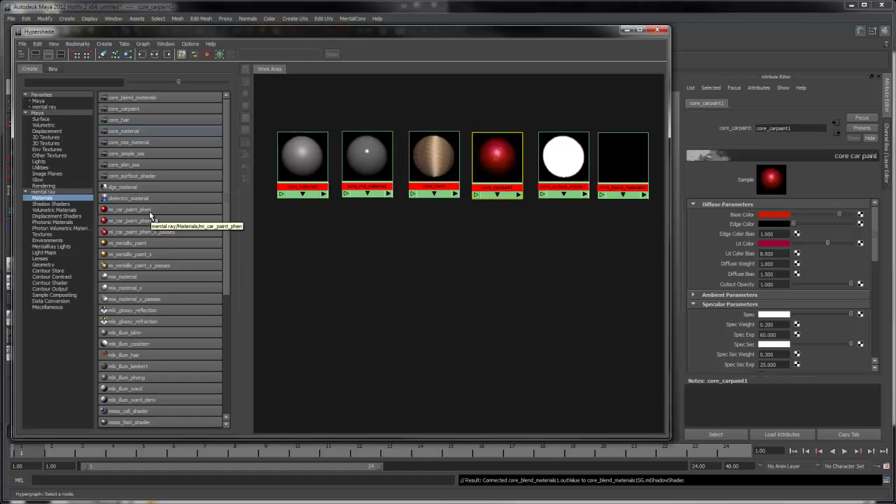
# Step: Inspect core_surface_shader and move the blend material node below the row
pyautogui.click(552, 165)
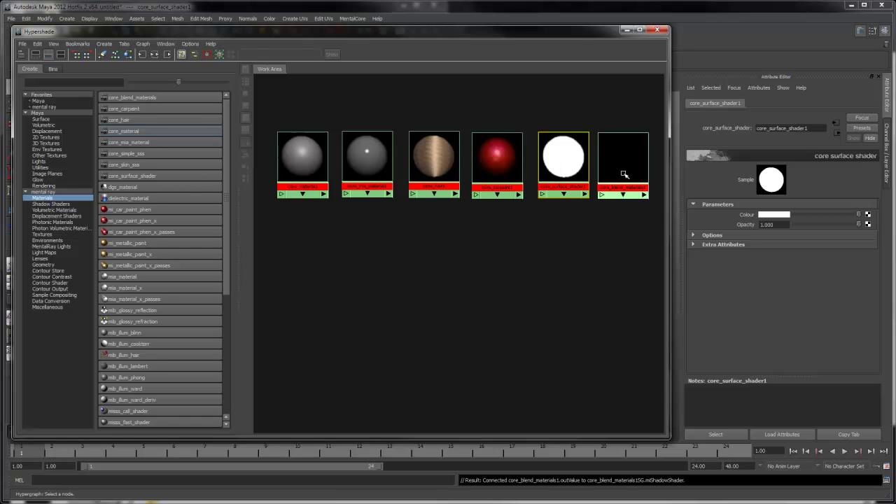
pyautogui.moveTo(633, 171); pyautogui.dragTo(472, 272)
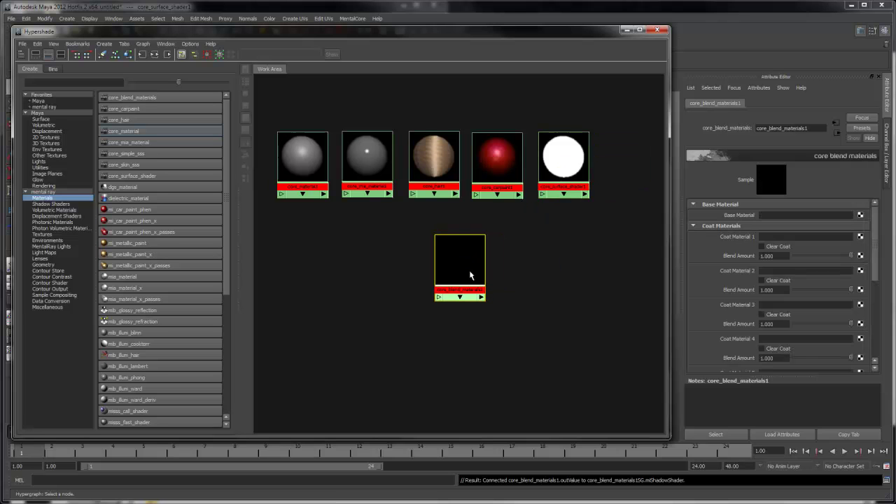
pyautogui.scroll(-5, 746, 284)
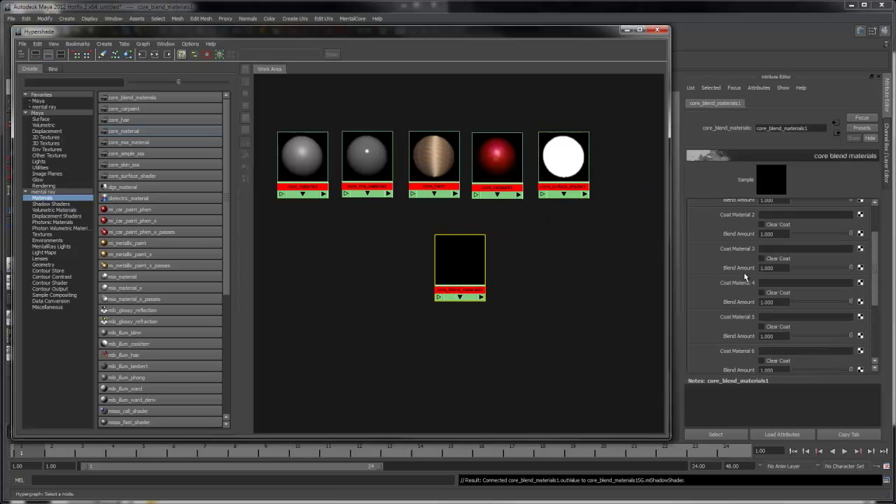
pyautogui.scroll(5, 747, 289)
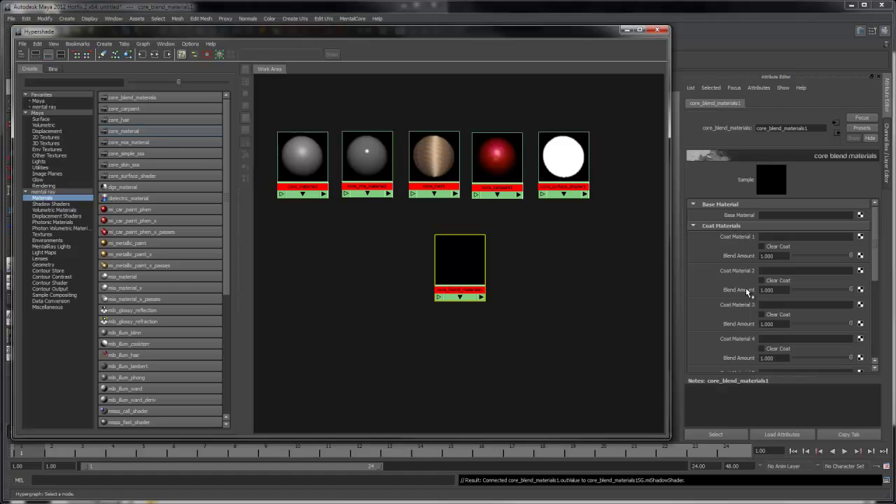
# Step: Connect core_material3 as base and core_carpaint1 as Coat Material 1 with blend amount 0.659
pyautogui.moveTo(310, 166); pyautogui.dragTo(748, 218, button='middle')
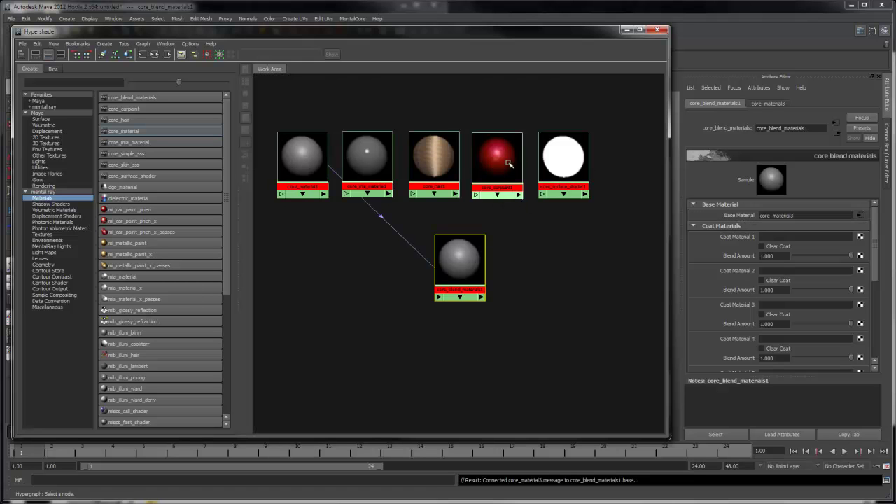
pyautogui.moveTo(499, 158); pyautogui.dragTo(733, 238, button='middle')
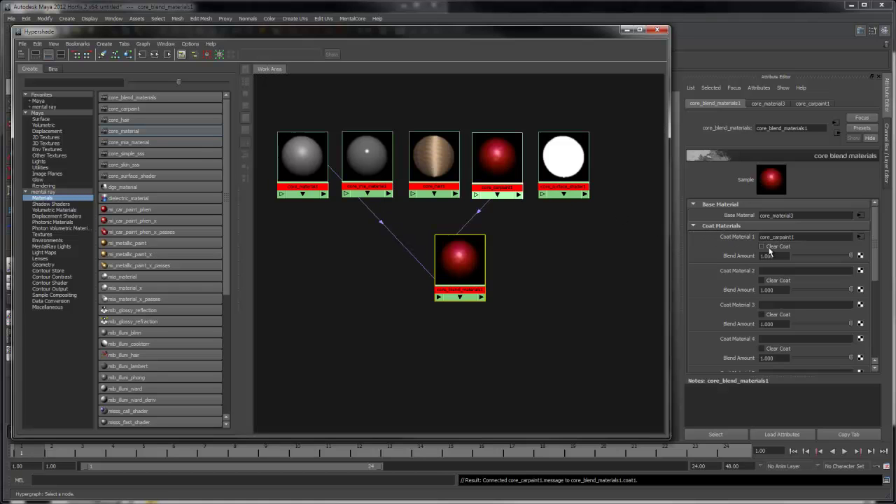
pyautogui.click(769, 252)
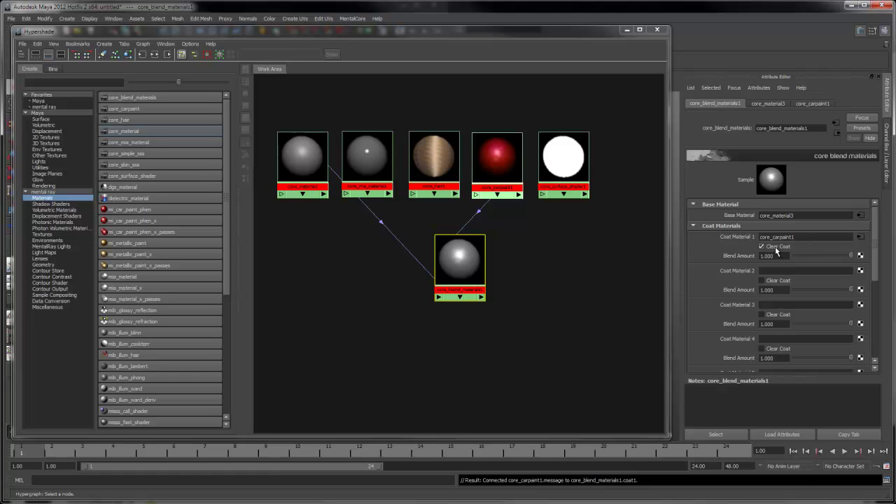
pyautogui.click(774, 250)
pyautogui.moveTo(835, 258)
pyautogui.mouseDown()
pyautogui.moveTo(792, 258)
pyautogui.moveTo(832, 261)
pyautogui.mouseUp()
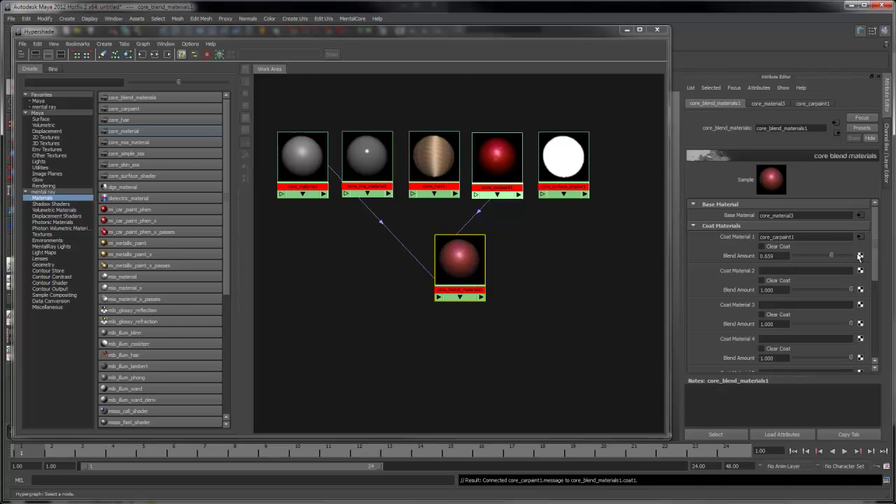
# Step: Map a checker texture onto the first coat's blend amount
pyautogui.click(860, 255)
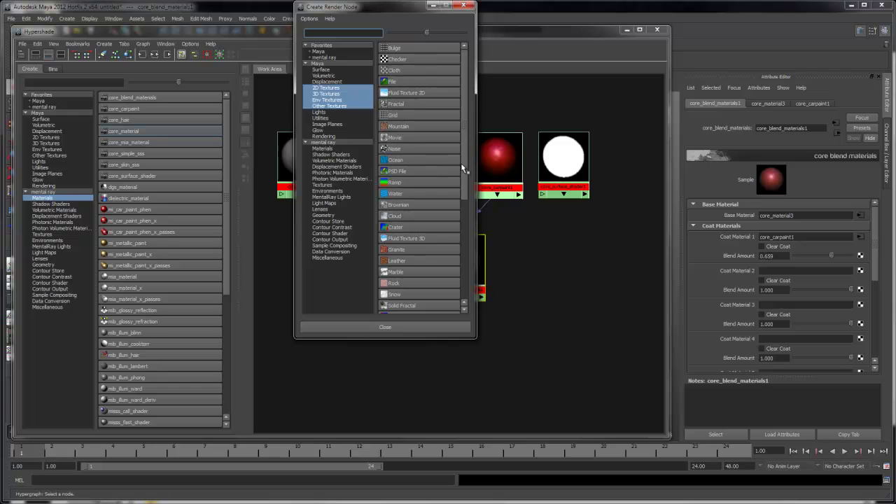
pyautogui.click(398, 59)
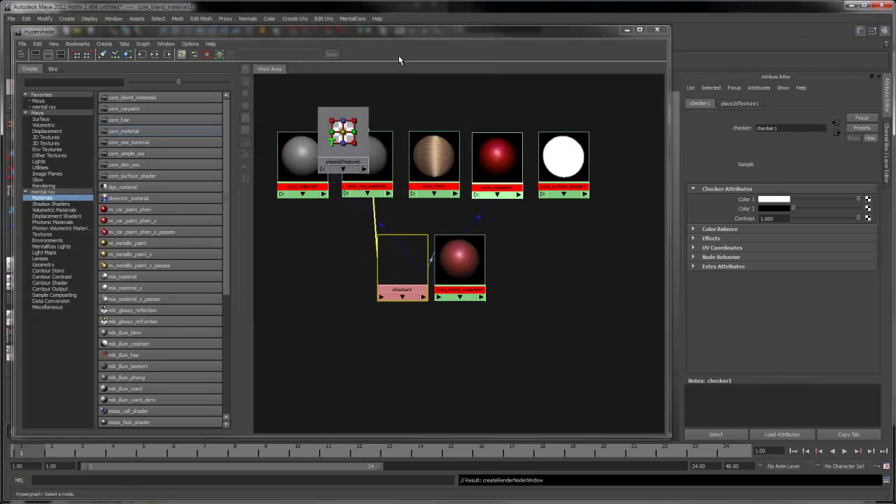
pyautogui.click(469, 272)
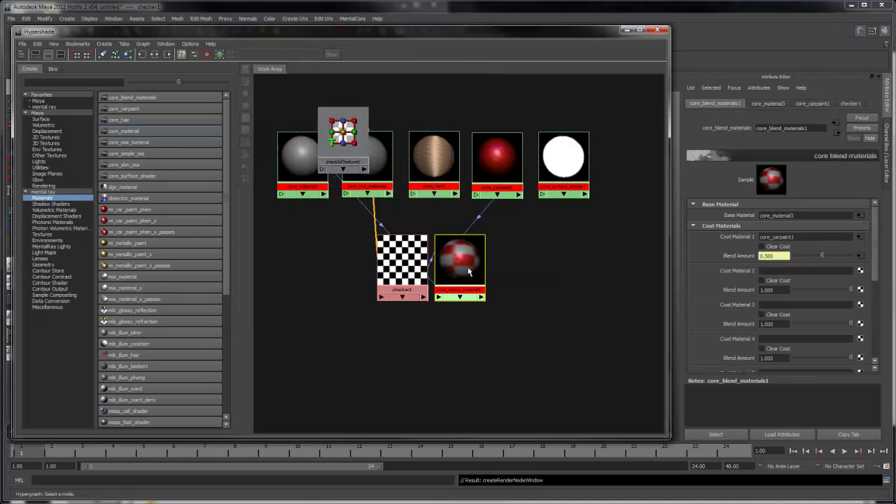
# Step: Place place2dTexture1 left of checker1, then marquee-select all eight work-area nodes
pyautogui.click(338, 134)
pyautogui.moveTo(338, 135); pyautogui.dragTo(333, 274)
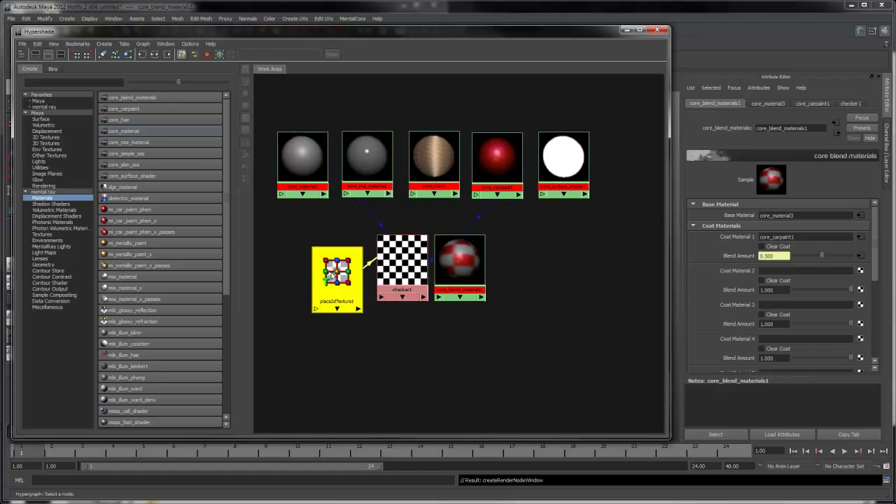
pyautogui.click(294, 167)
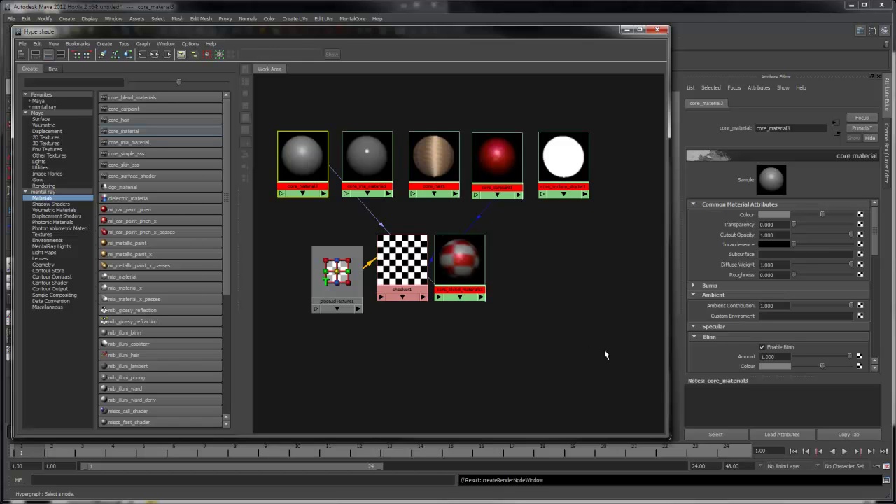
pyautogui.moveTo(604, 355); pyautogui.dragTo(268, 114)
# Step: Delete the selected nodes and create a core_colour_grade node from mental ray Textures
pyautogui.press('Delete')
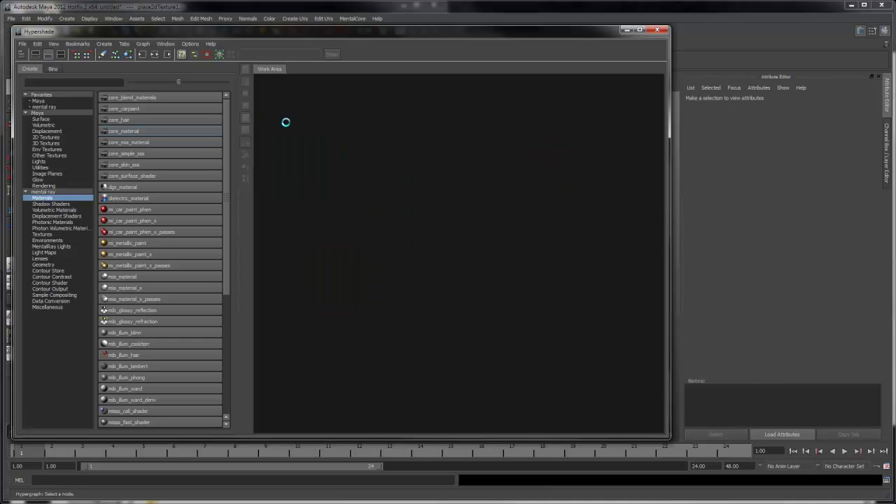
pyautogui.click(44, 235)
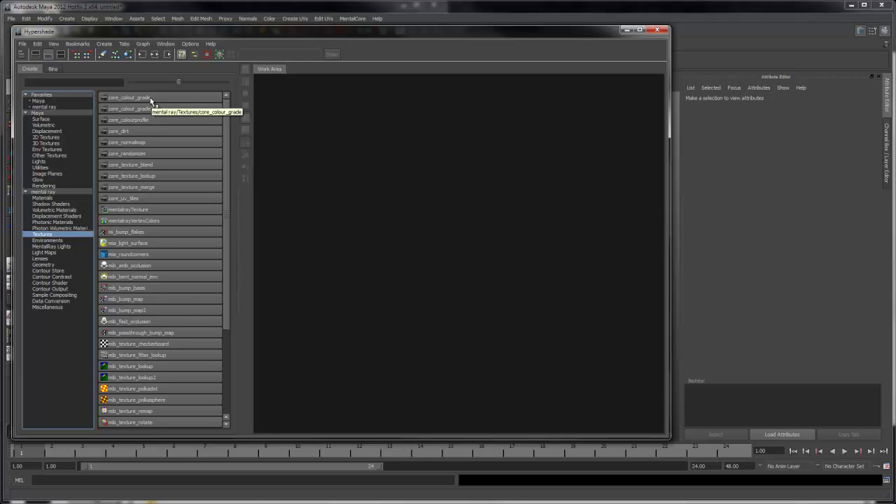
pyautogui.click(163, 108)
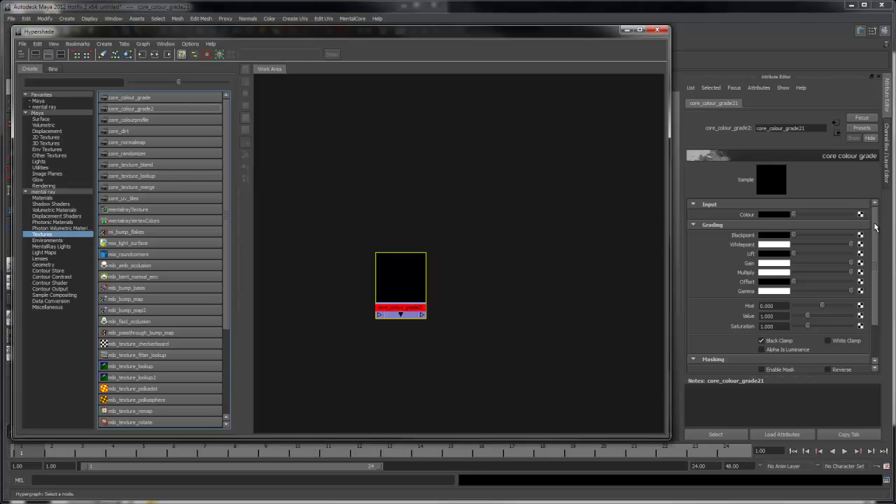
pyautogui.moveTo(874, 228)
pyautogui.mouseDown()
pyautogui.moveTo(875, 262)
pyautogui.moveTo(875, 228)
pyautogui.mouseUp()
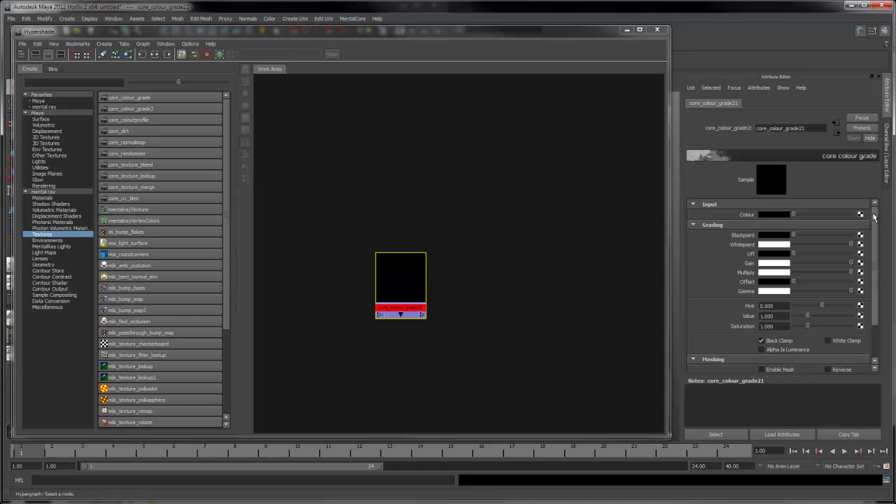
# Step: Add a core_colourprofile node, keeping Default Input Profile as its profile
pyautogui.click(129, 121)
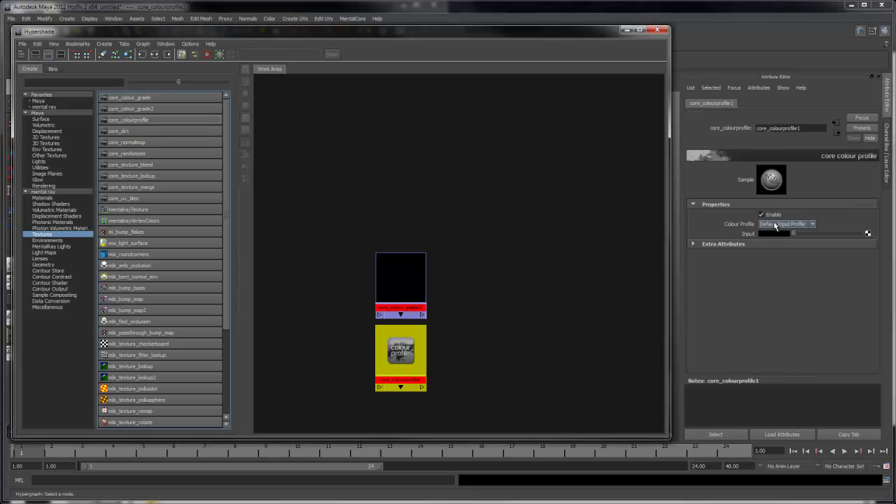
pyautogui.click(811, 226)
pyautogui.click(811, 232)
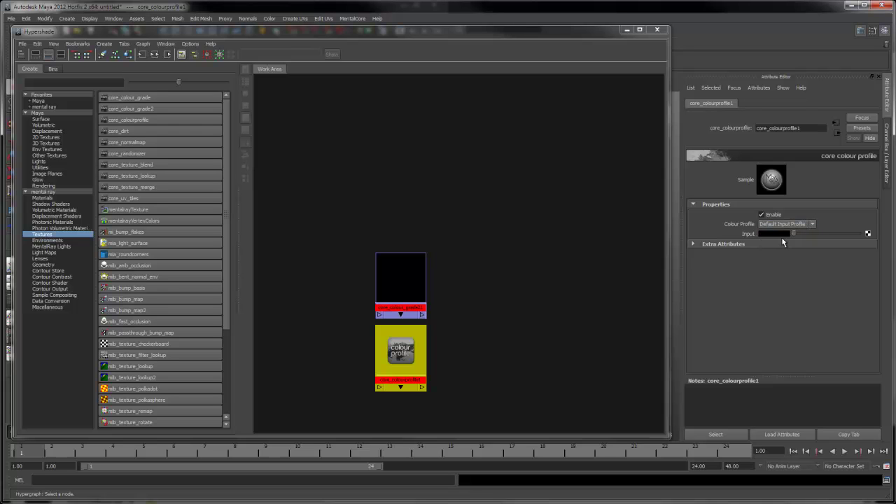
# Step: Add core_dirt and core_normalmap nodes and arrange them beside the others
pyautogui.click(136, 133)
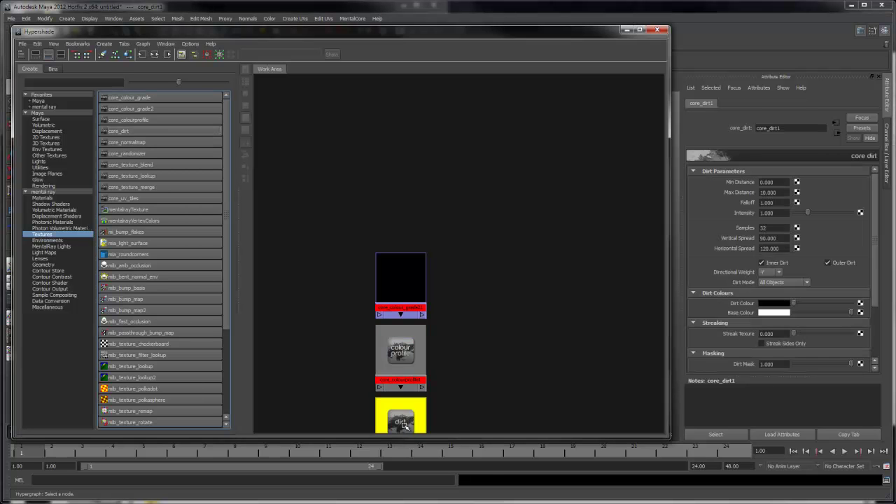
pyautogui.moveTo(402, 425); pyautogui.dragTo(462, 242)
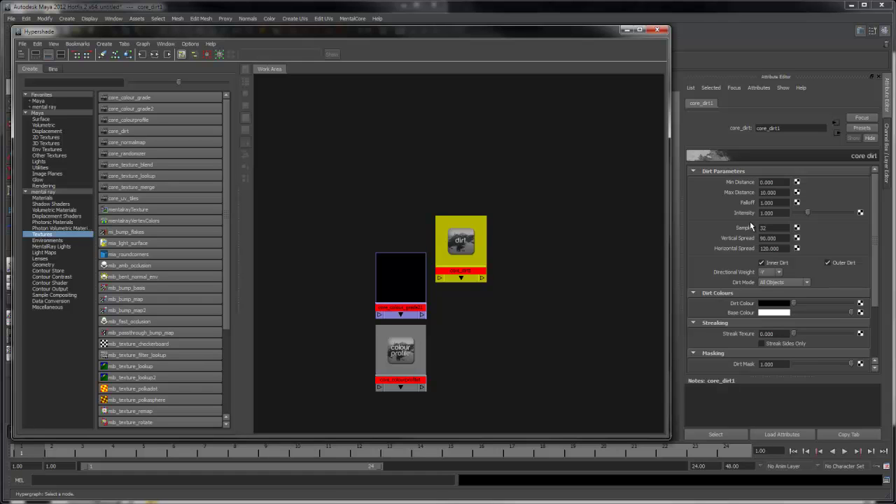
pyautogui.click(173, 143)
pyautogui.moveTo(455, 109); pyautogui.dragTo(571, 252)
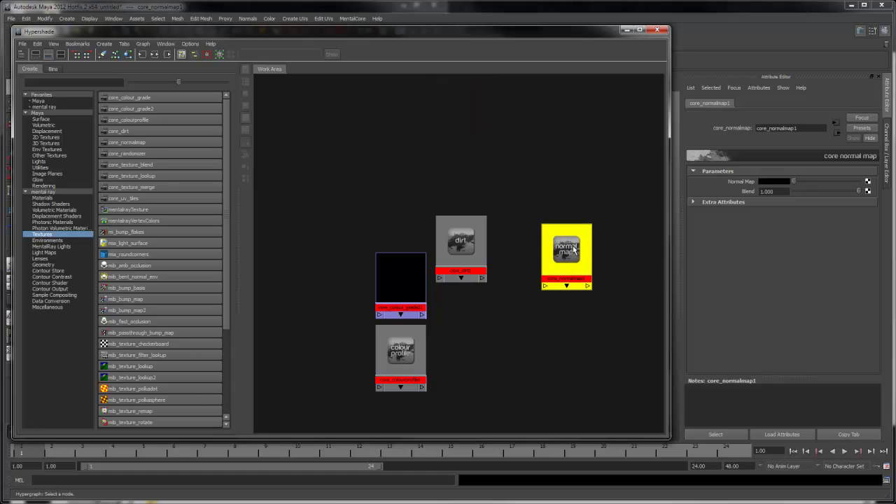
# Step: Set the normal map's Blend value to 2.000
pyautogui.click(832, 191)
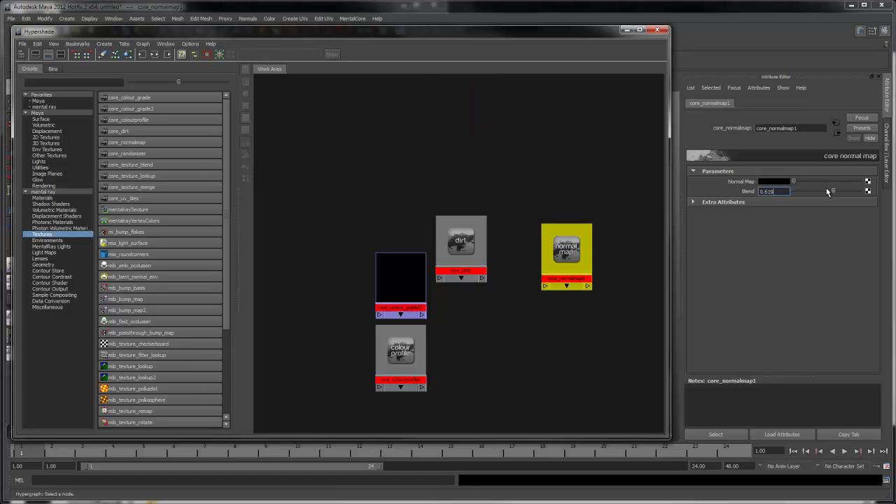
pyautogui.moveTo(821, 192); pyautogui.dragTo(868, 191)
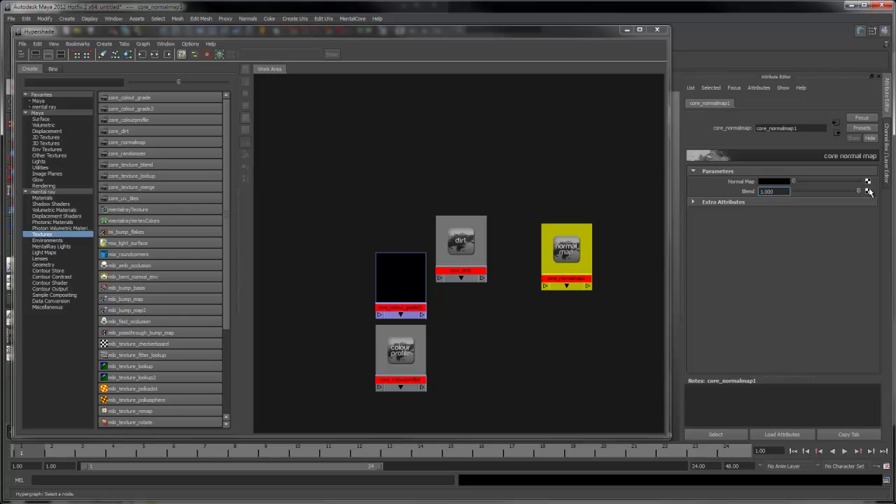
pyautogui.doubleClick(780, 192)
pyautogui.write('2')
pyautogui.press('Return')
# Step: Create a second normal map and connect its outValue to core_normalmap1's input_normals
pyautogui.click(133, 142)
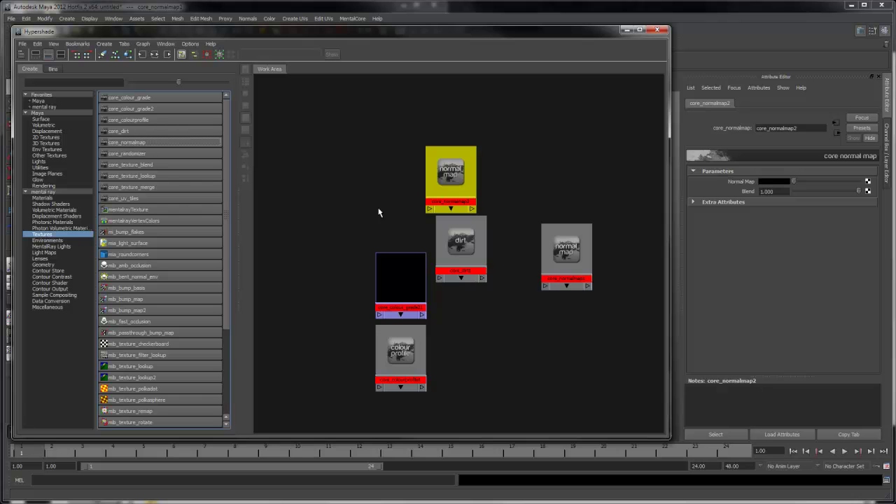
pyautogui.moveTo(458, 175); pyautogui.dragTo(542, 338)
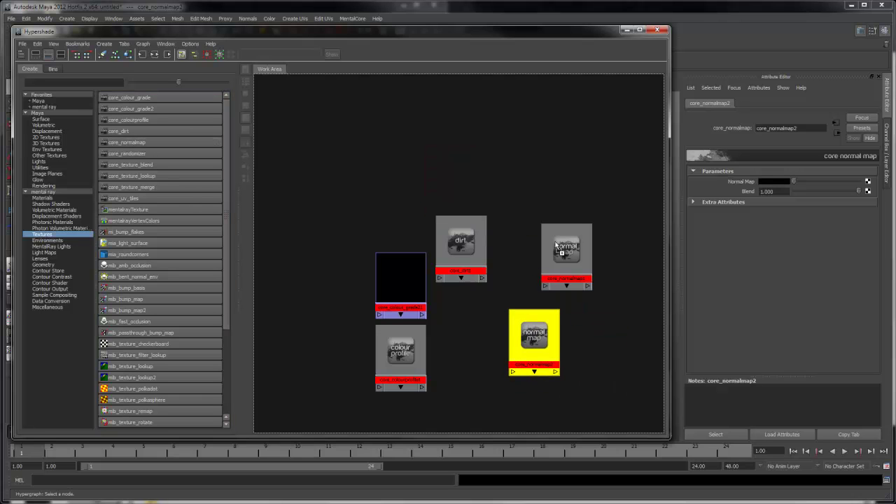
pyautogui.moveTo(557, 245); pyautogui.dragTo(558, 246, button='middle')
pyautogui.click(590, 286)
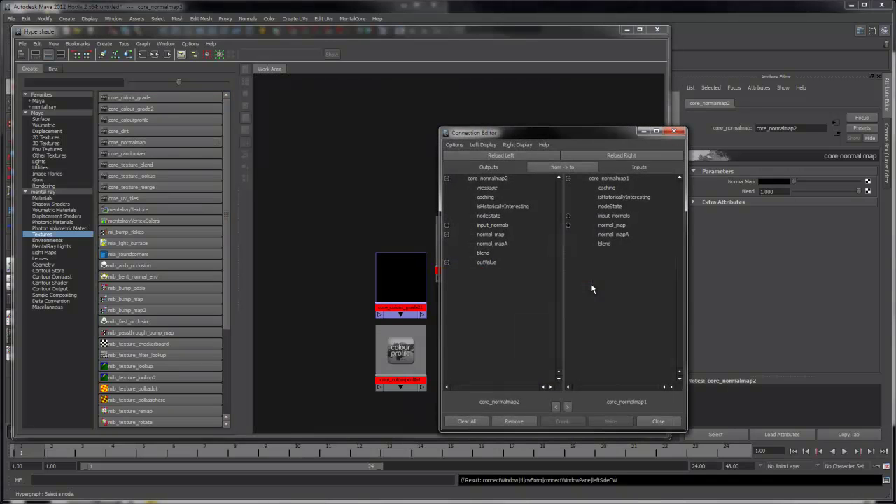
pyautogui.click(483, 262)
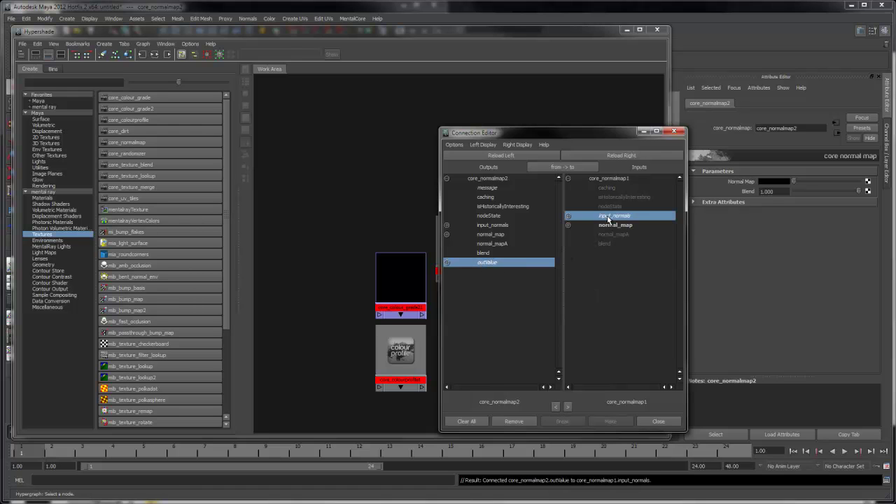
# Step: Close the connection editor and marquee-select all five nodes in the work area
pyautogui.click(658, 420)
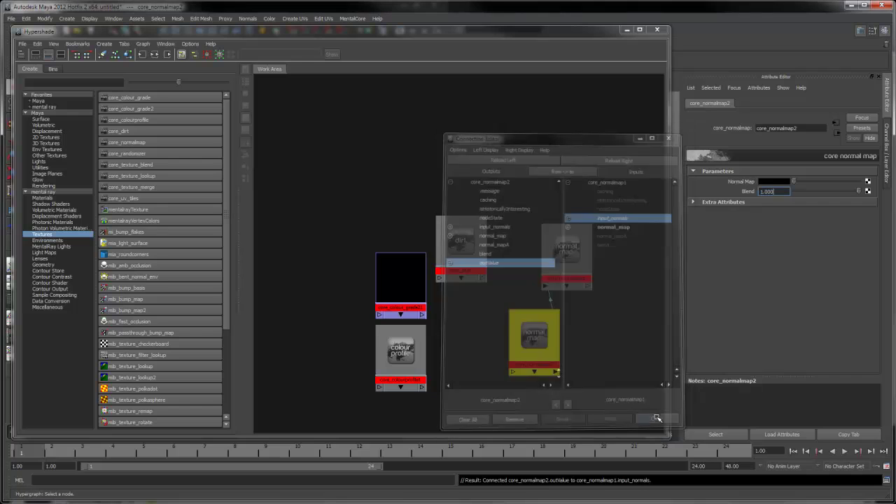
pyautogui.click(658, 420)
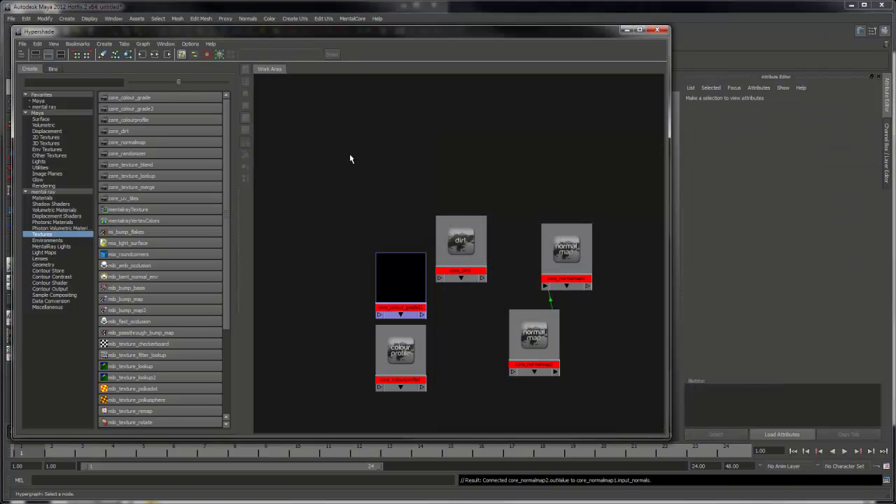
pyautogui.moveTo(351, 153); pyautogui.dragTo(622, 422)
# Step: Delete the selected nodes and create core_randomizer1 with three random colour map slots
pyautogui.press('Delete')
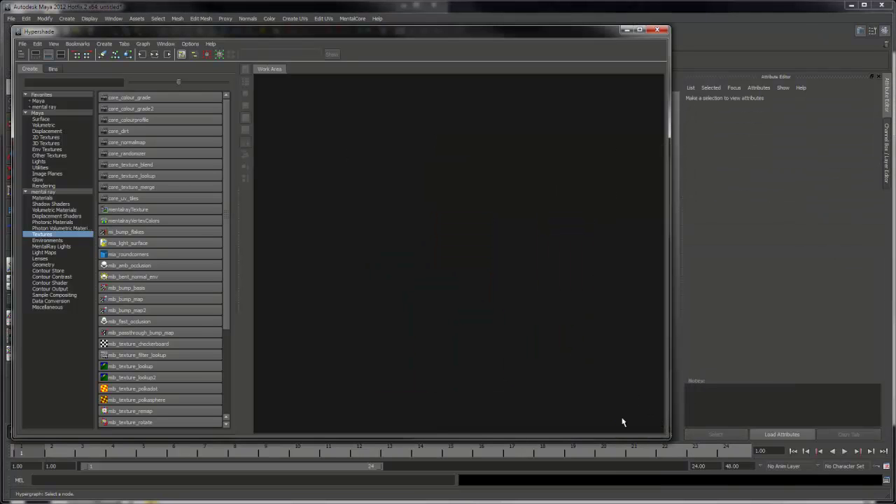
pyautogui.click(177, 154)
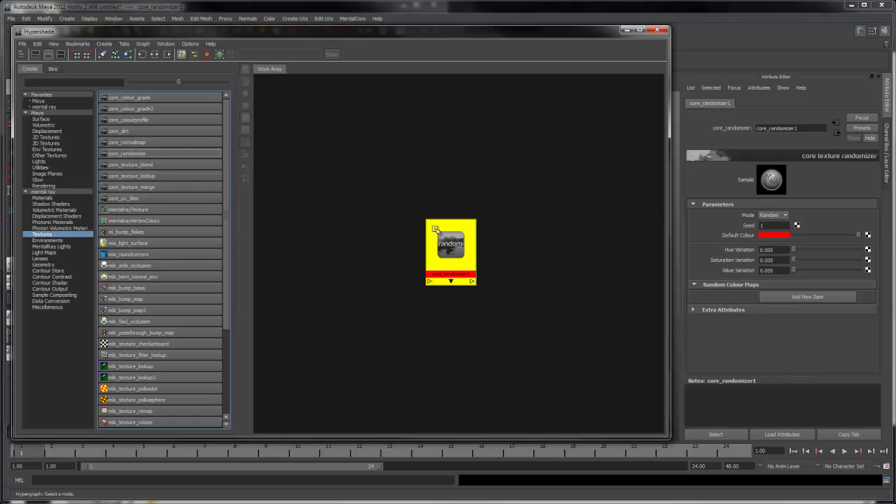
pyautogui.click(837, 298)
pyautogui.click(837, 298)
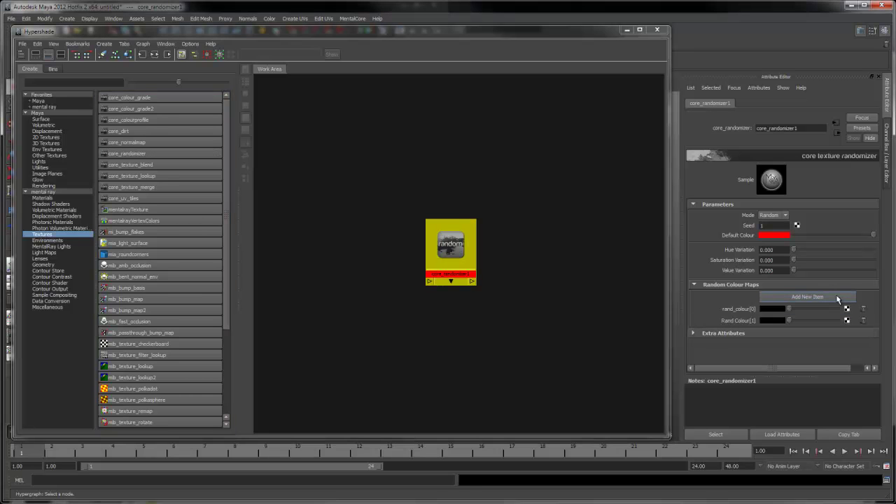
pyautogui.click(837, 298)
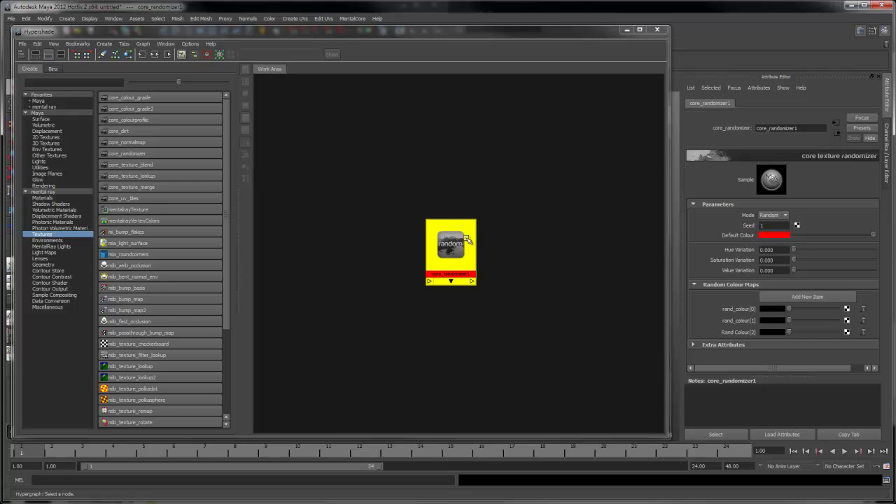
pyautogui.click(418, 240)
# Step: Create core_texture_blend1 beside the randomizer, adding Layer 1 and Layer 2 with Normal blend mode kept
pyautogui.click(157, 164)
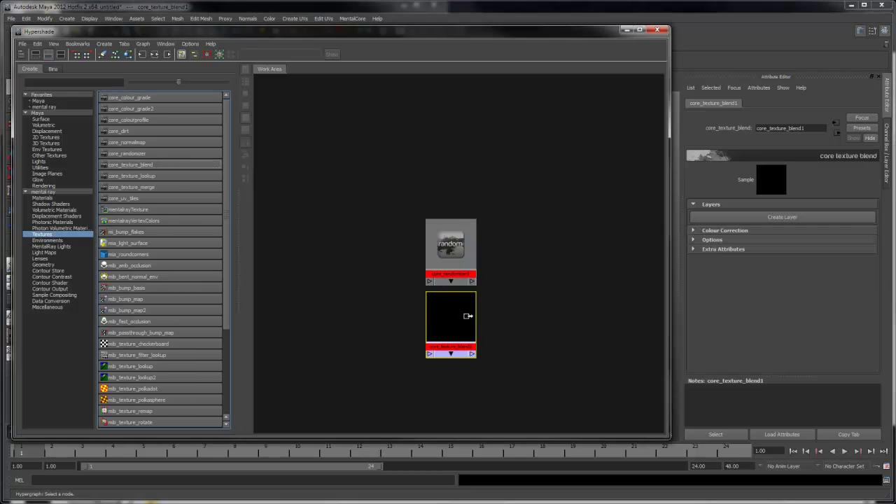
pyautogui.moveTo(466, 314); pyautogui.dragTo(526, 238)
pyautogui.click(761, 217)
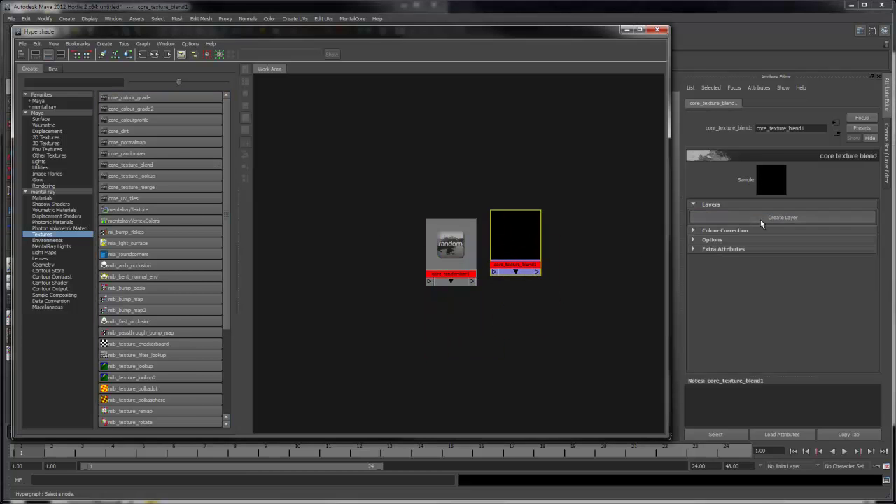
pyautogui.click(761, 218)
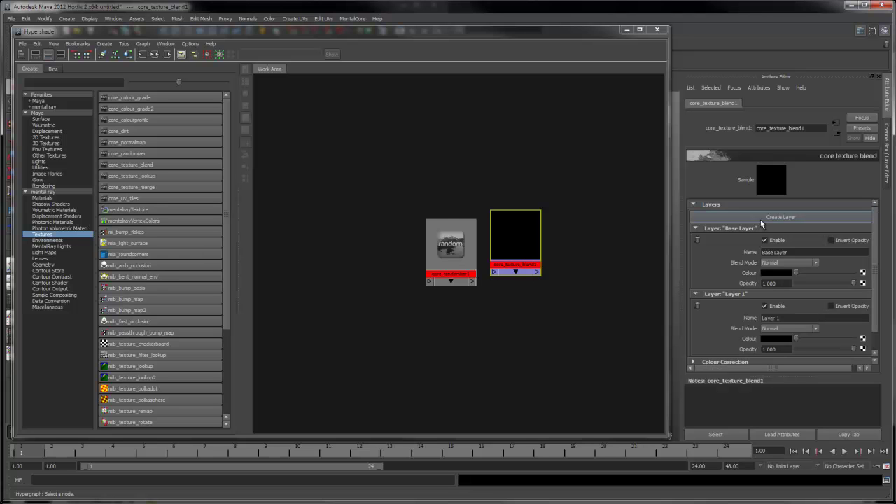
pyautogui.click(761, 217)
pyautogui.scroll(-3, 762, 223)
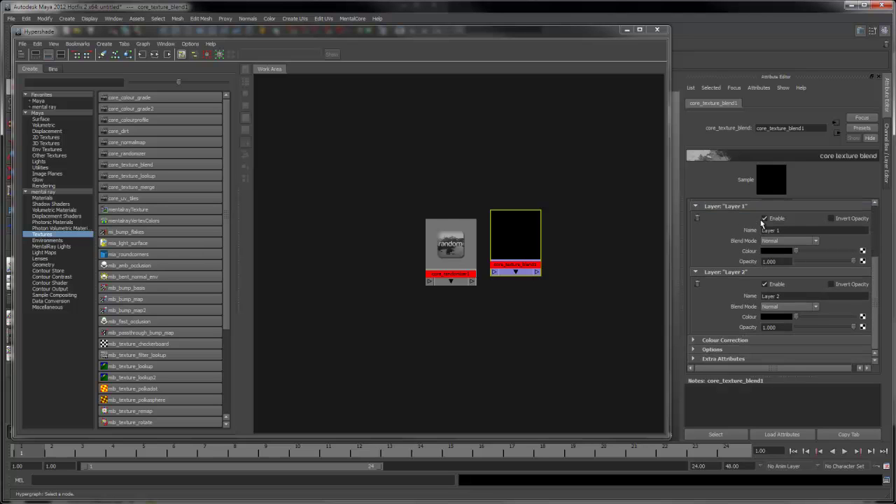
pyautogui.scroll(3, 761, 223)
pyautogui.click(778, 263)
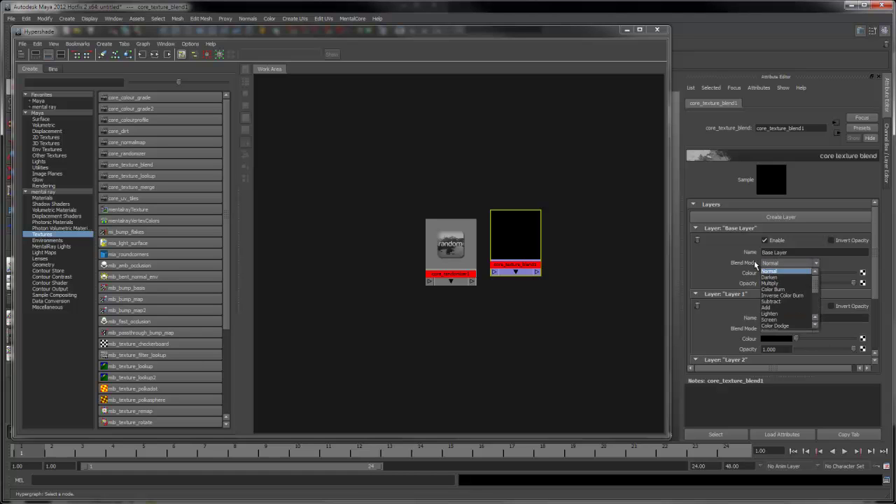
pyautogui.click(749, 262)
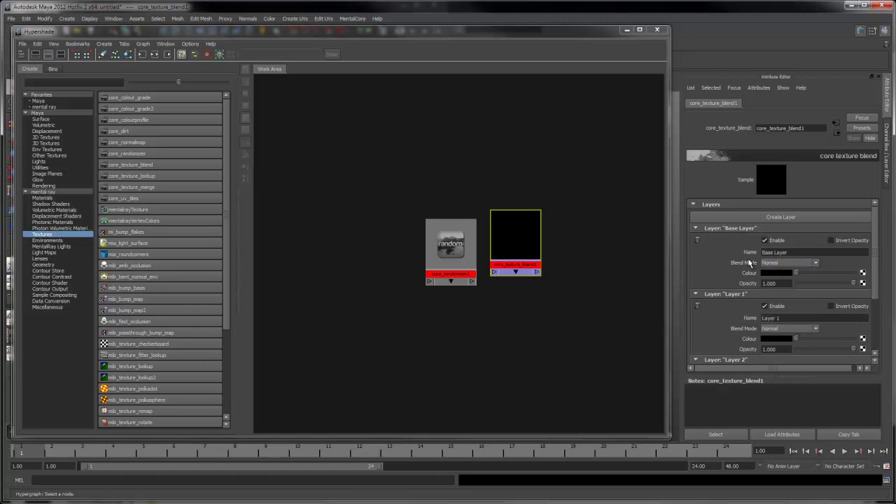
# Step: Create core_texture_lookup and mentalrayTexture nodes, connecting mentalrayTexture1 to the lookup's Texture
pyautogui.click(127, 177)
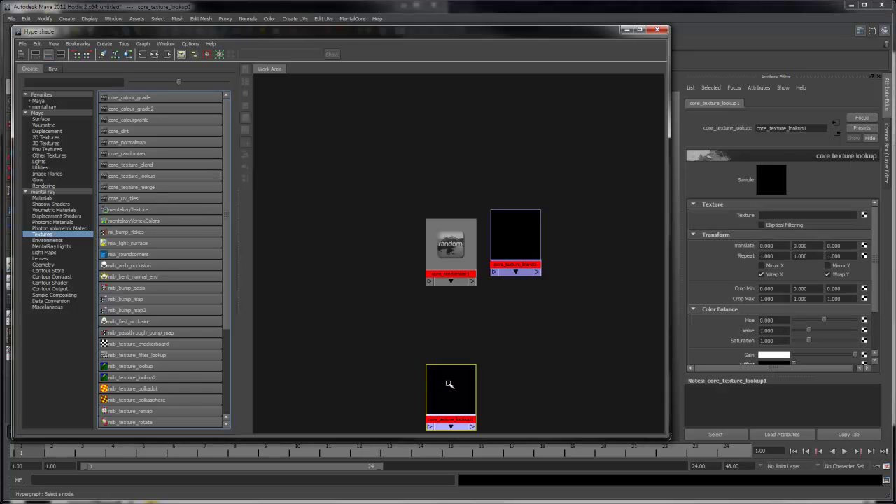
pyautogui.moveTo(450, 380); pyautogui.dragTo(511, 330)
pyautogui.click(127, 210)
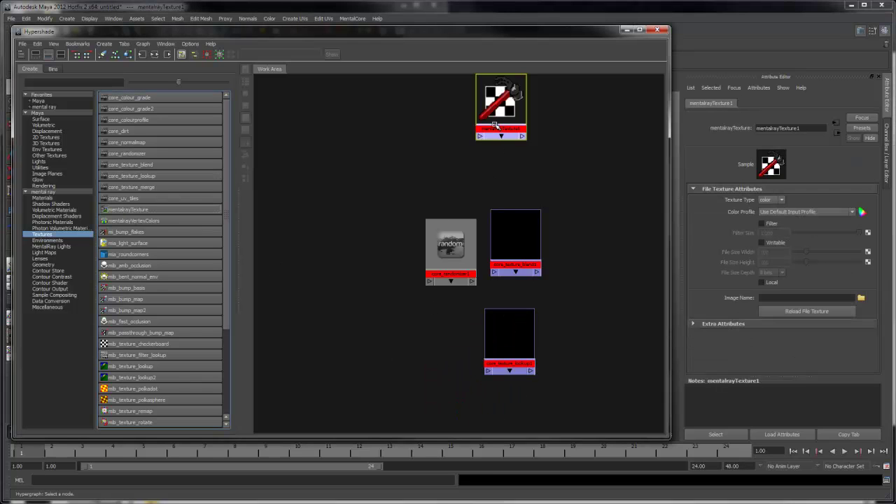
pyautogui.moveTo(495, 128); pyautogui.dragTo(428, 353)
pyautogui.click(510, 344)
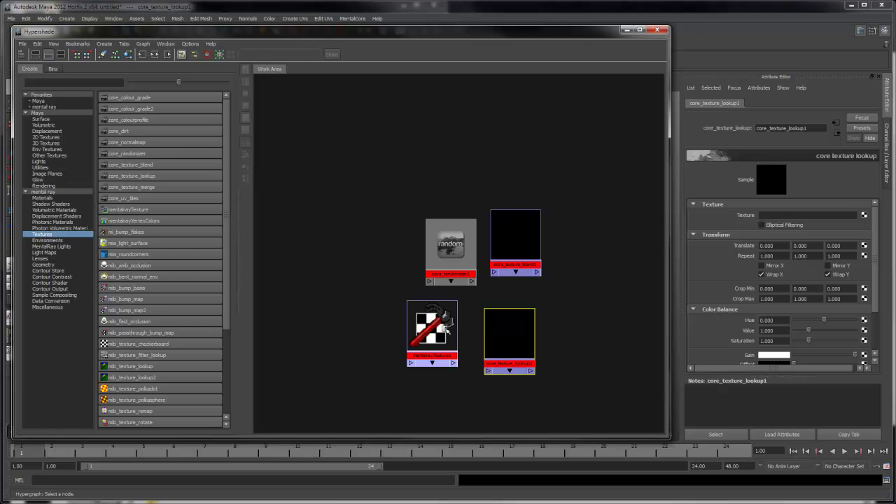
pyautogui.moveTo(747, 219); pyautogui.dragTo(744, 217, button='middle')
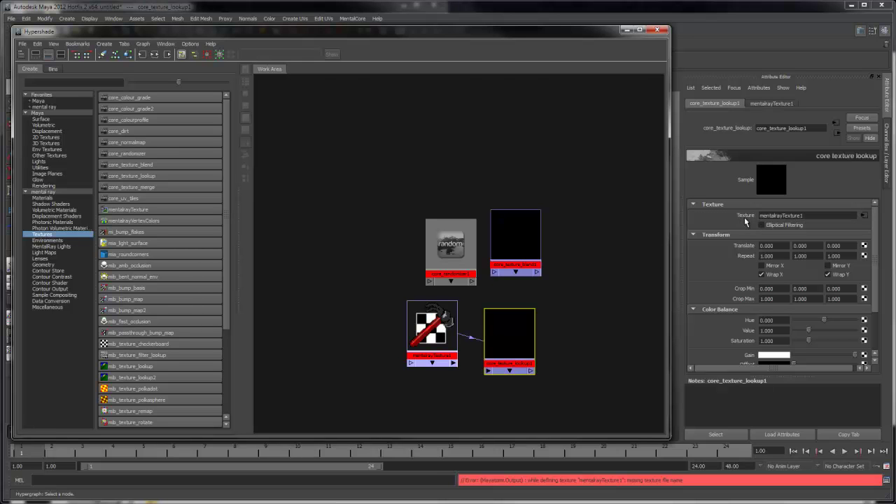
# Step: Load sourceimages/glacier.hdr as mentalrayTexture1's image and recheck the lookup node
pyautogui.click(864, 215)
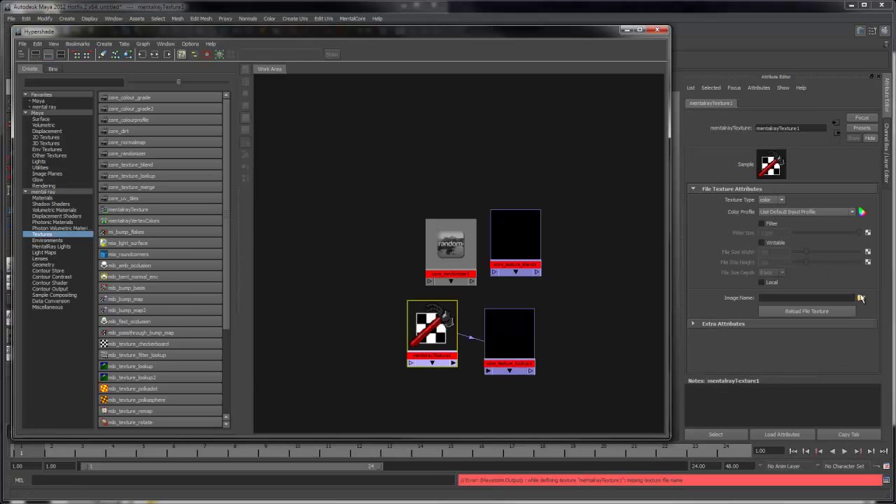
pyautogui.click(860, 298)
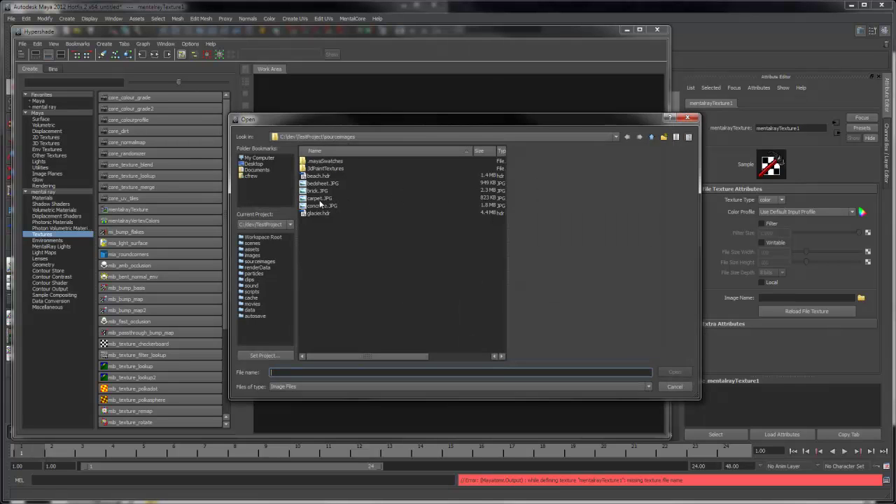
pyautogui.doubleClick(319, 212)
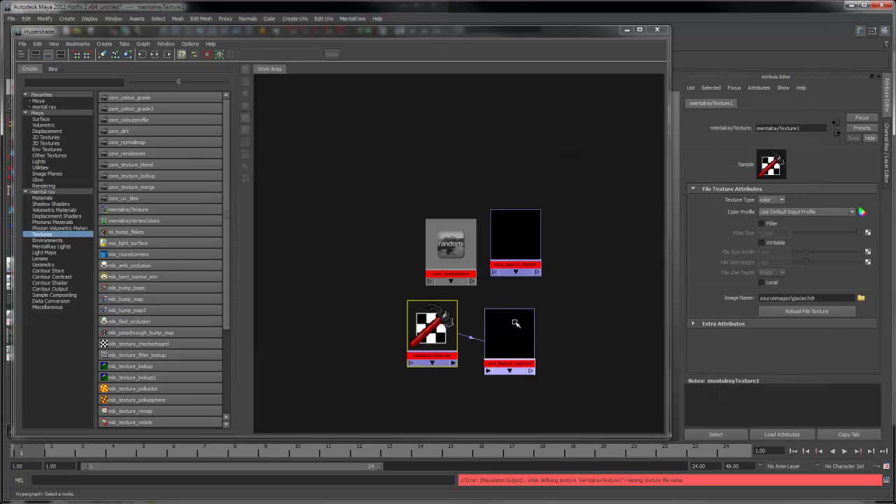
pyautogui.click(515, 323)
pyautogui.scroll(-2, 813, 219)
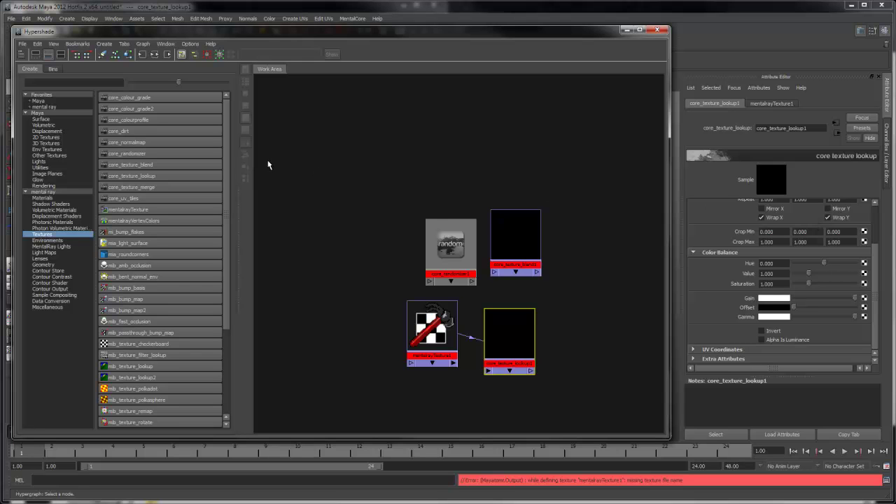
# Step: Add a core_texture_merge node above the blend node, keeping the Normal merge operation
pyautogui.click(149, 187)
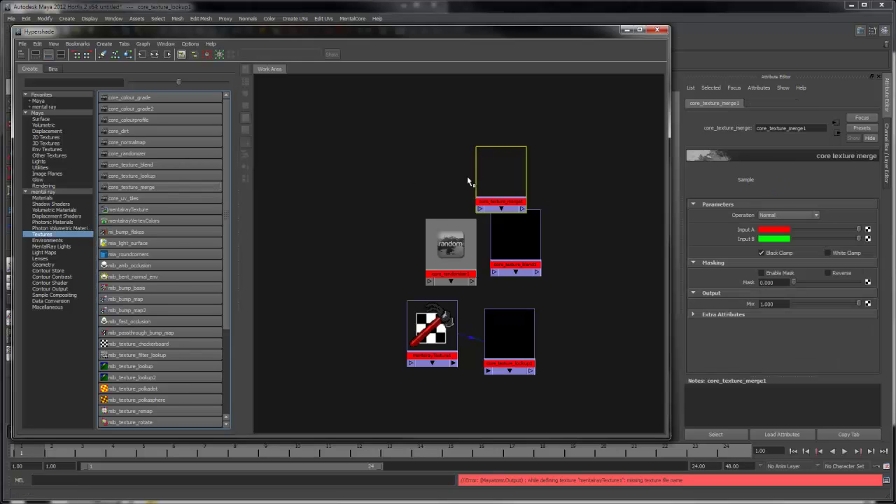
pyautogui.moveTo(493, 181); pyautogui.dragTo(510, 146)
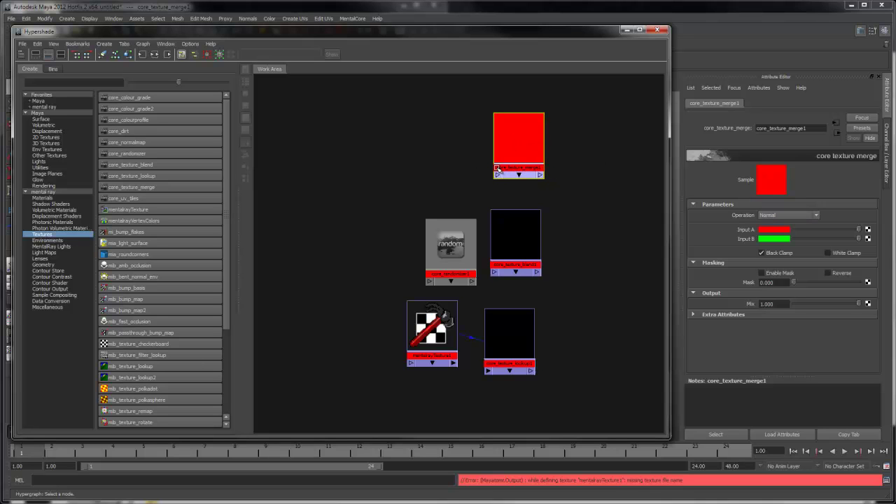
pyautogui.click(771, 216)
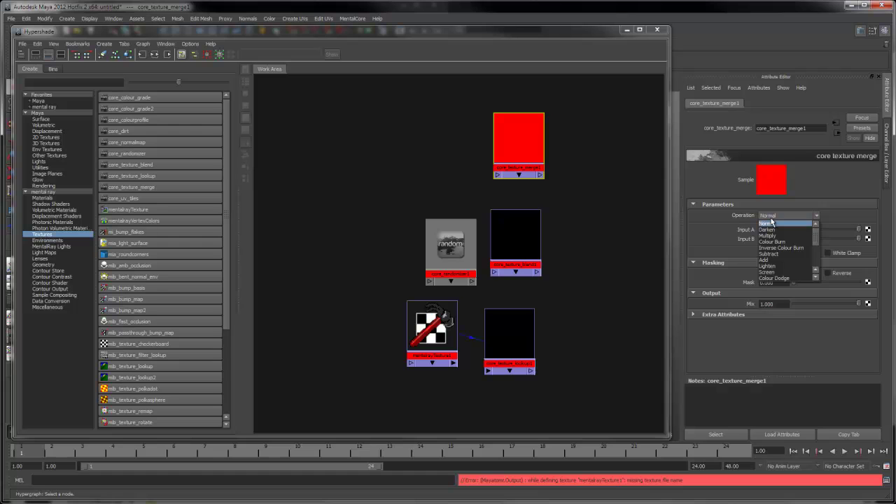
pyautogui.click(770, 222)
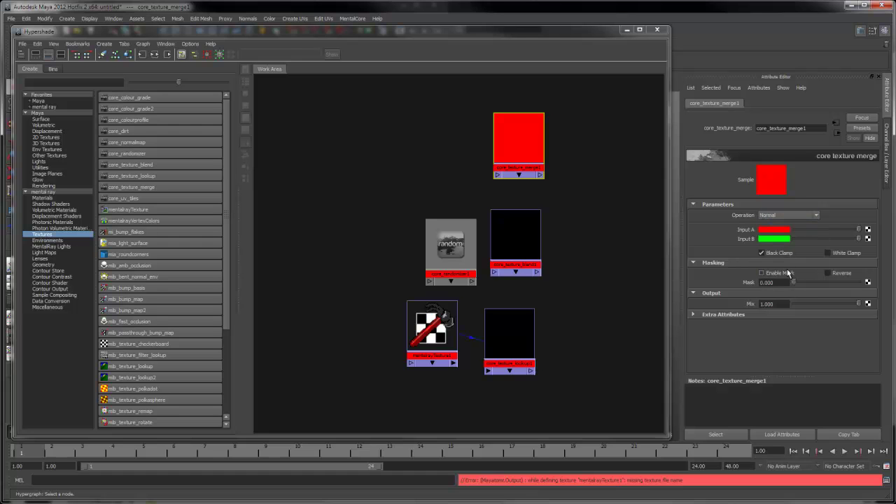
pyautogui.moveTo(837, 304); pyautogui.dragTo(894, 303)
# Step: Place a core_uv_tiles node right of the blend node with two tiles, Tile 0 and Tile 1
pyautogui.click(129, 199)
pyautogui.moveTo(476, 319); pyautogui.dragTo(569, 251)
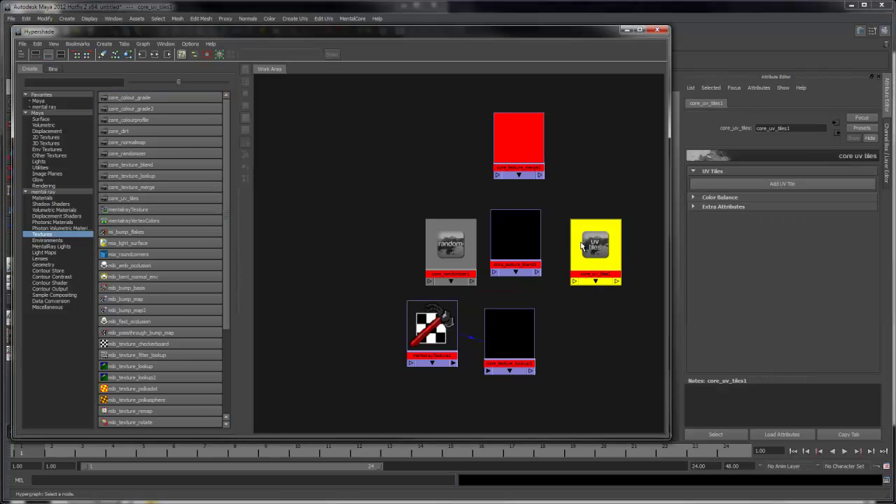
pyautogui.click(732, 185)
pyautogui.click(731, 185)
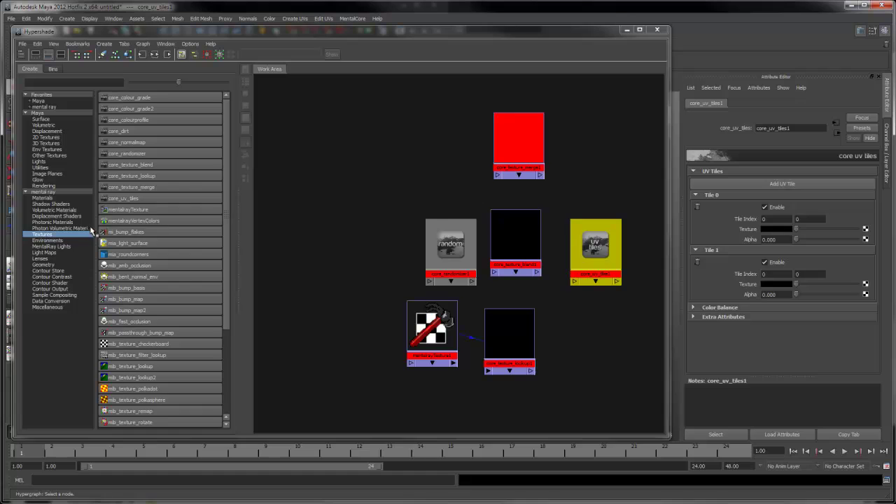
pyautogui.click(70, 241)
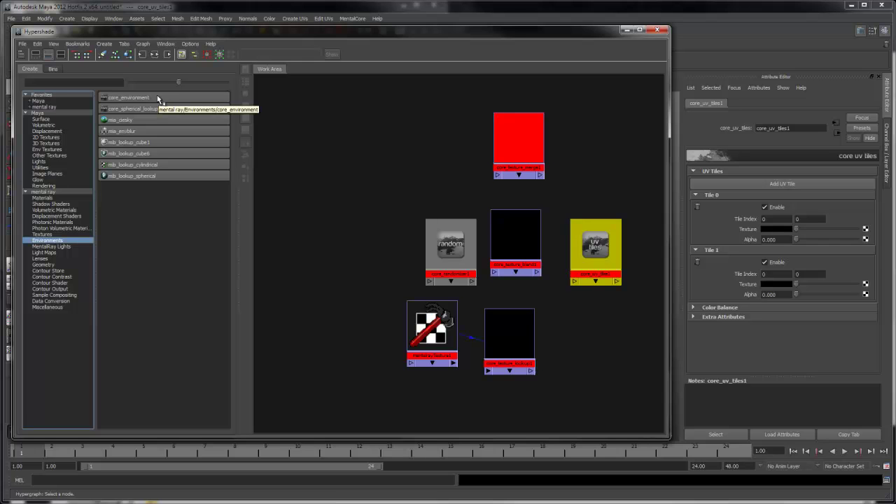
# Step: Place core_spherical_lookup1 right of core_texture_lookup1, keeping default Gain 1.000 and Blur Resolution 512
pyautogui.click(117, 109)
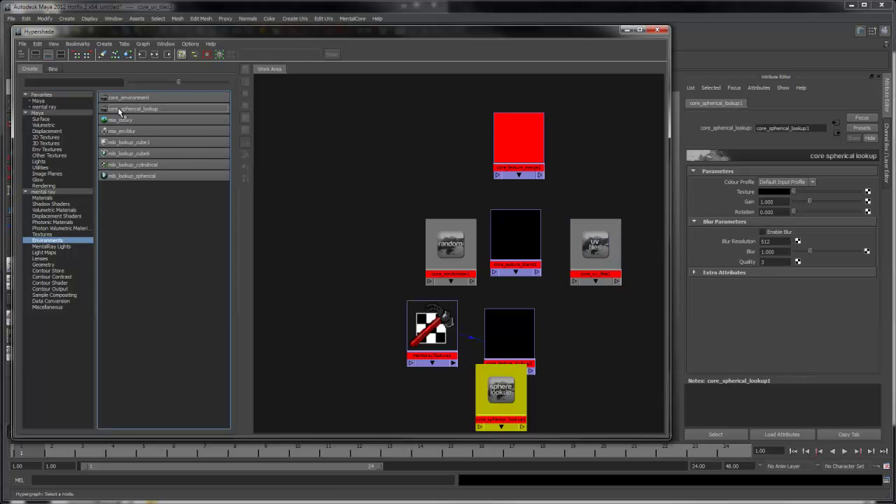
pyautogui.moveTo(502, 392); pyautogui.dragTo(574, 335)
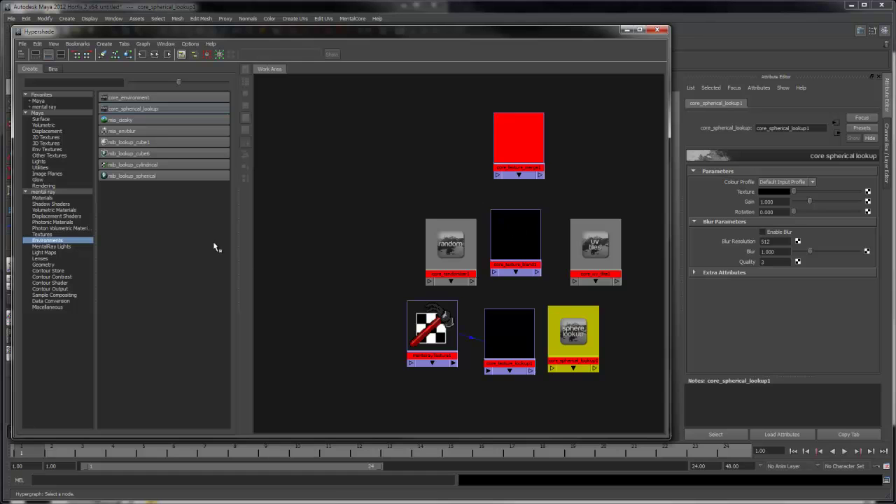
pyautogui.click(73, 247)
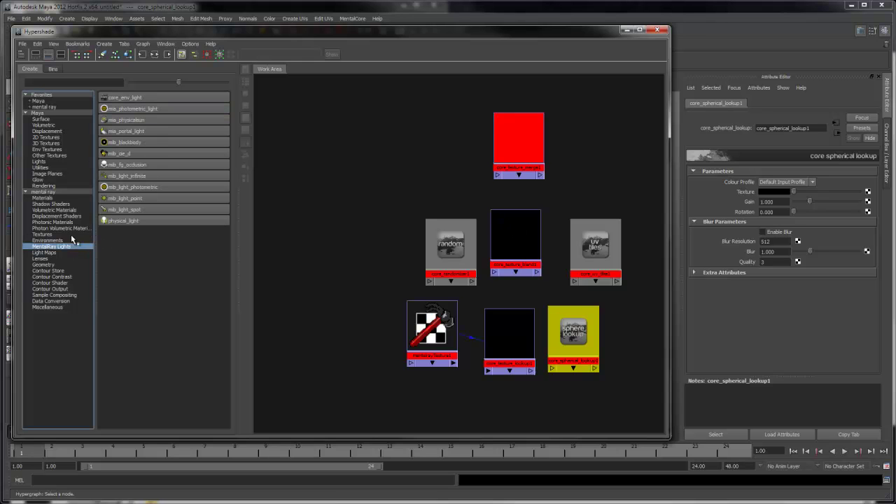